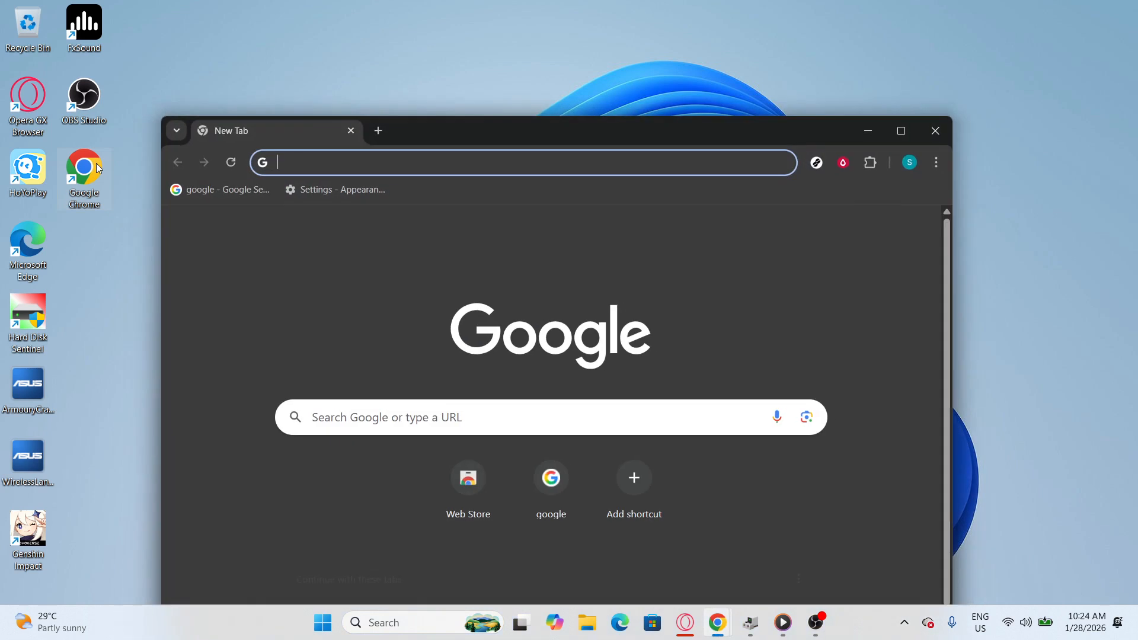
- Open the Notion workspace in the browser and maximize the window
type("n")
key("Return")
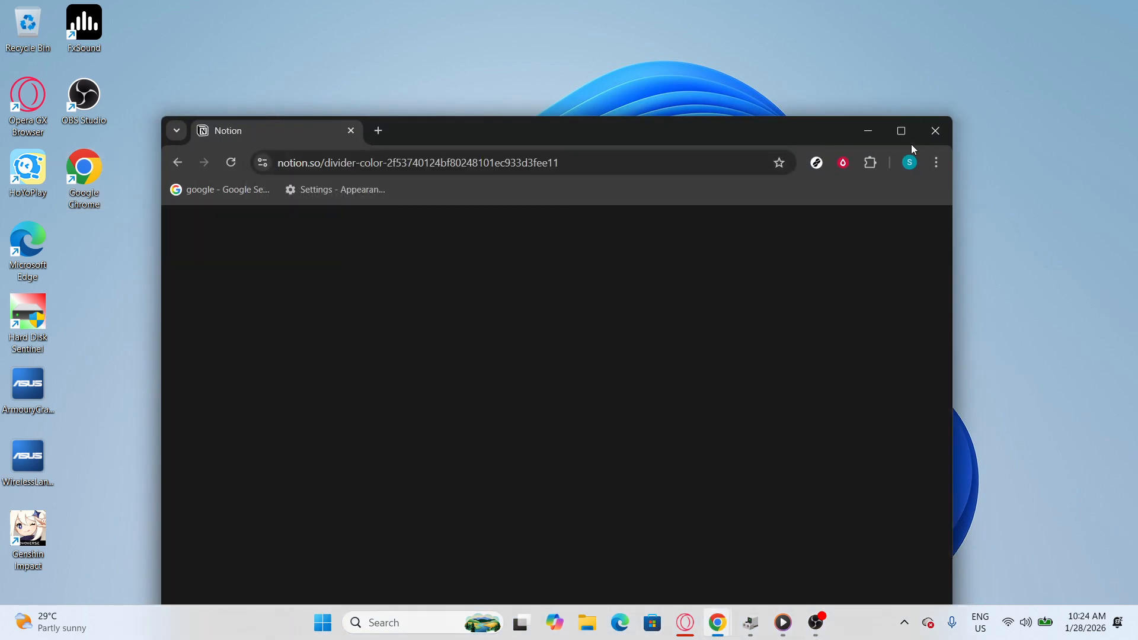
left_click(902, 130)
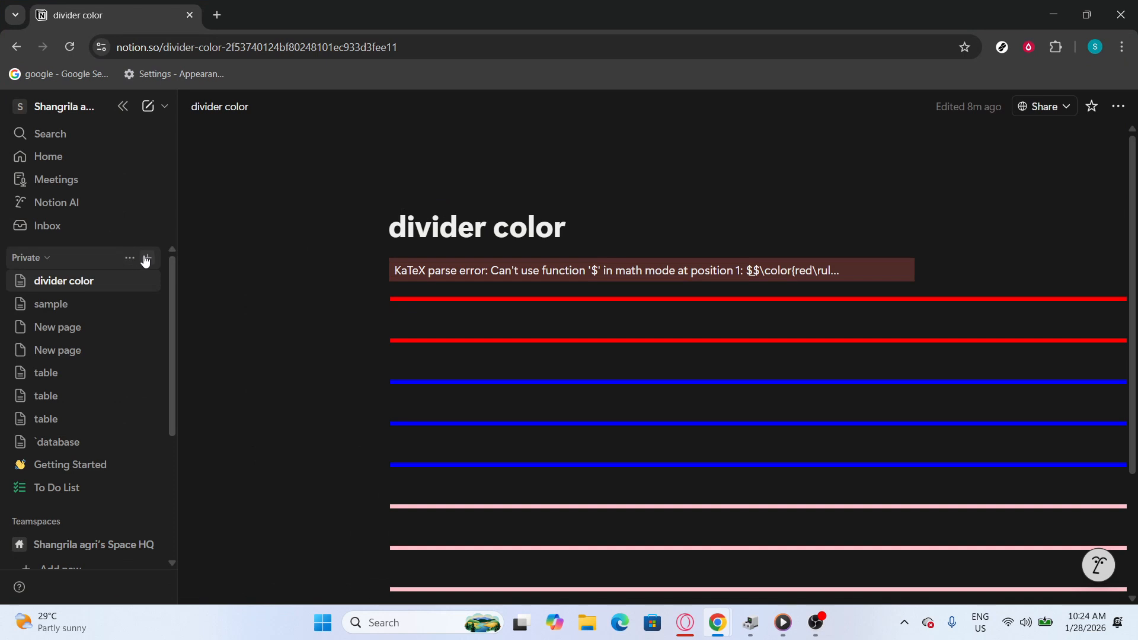
- Create a new private page and title it "sample page"
left_click(146, 258)
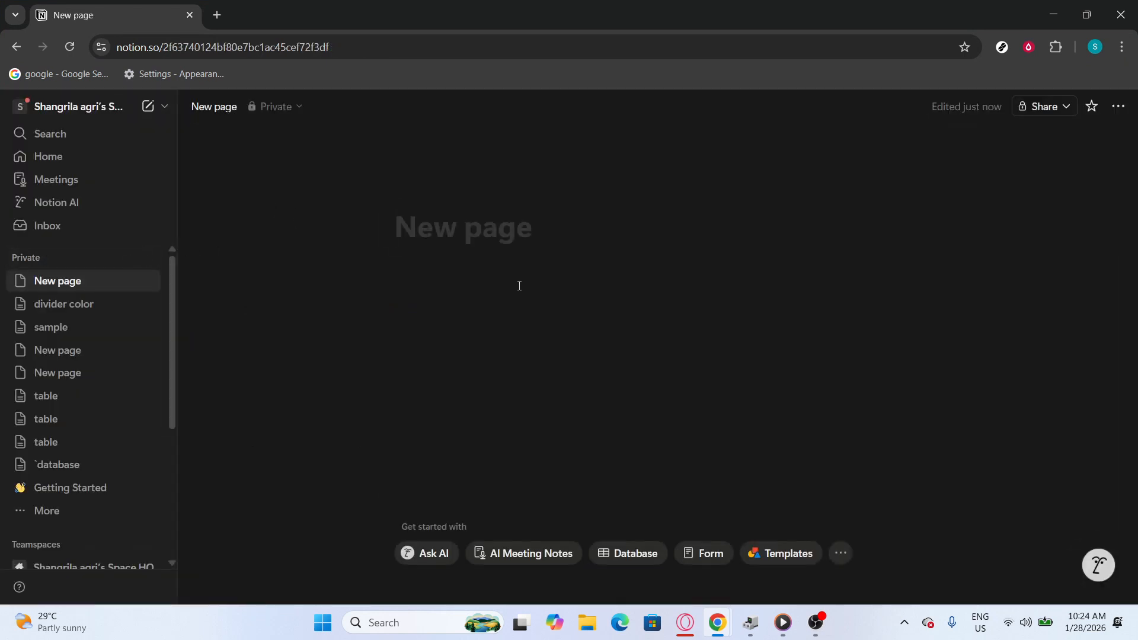
mouse_move(490, 236)
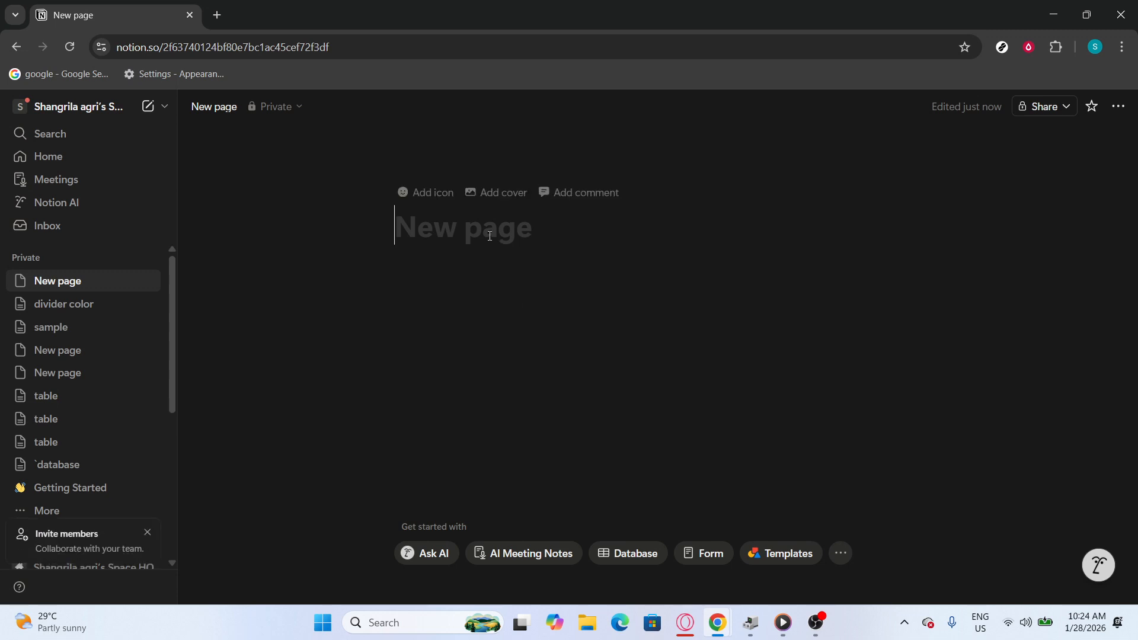
type("sample a")
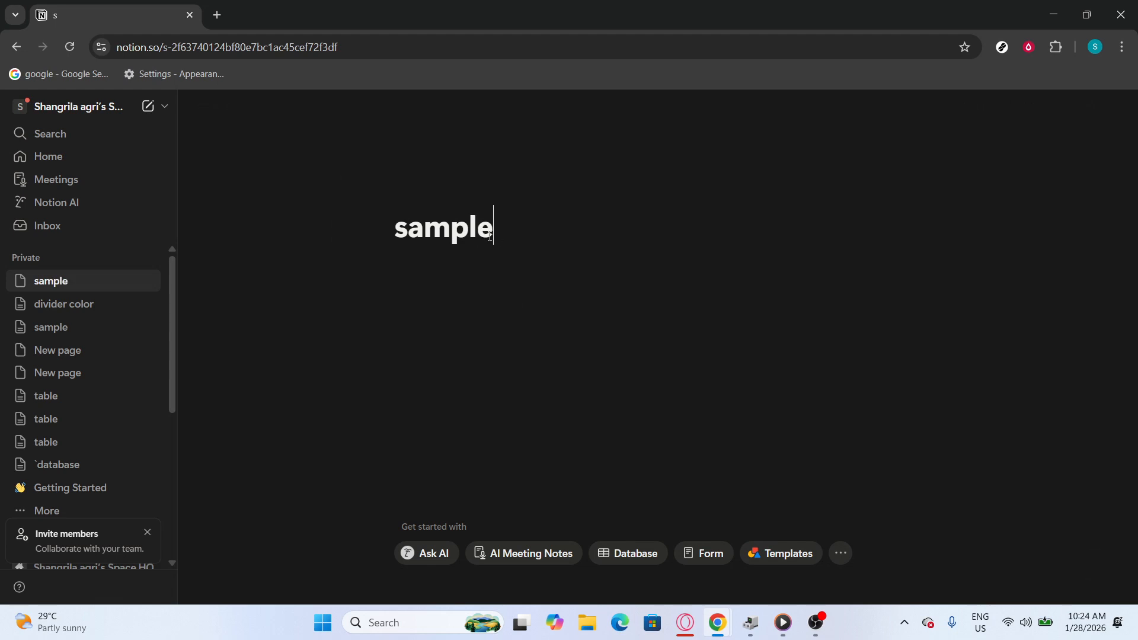
key("BackSpace")
type("page")
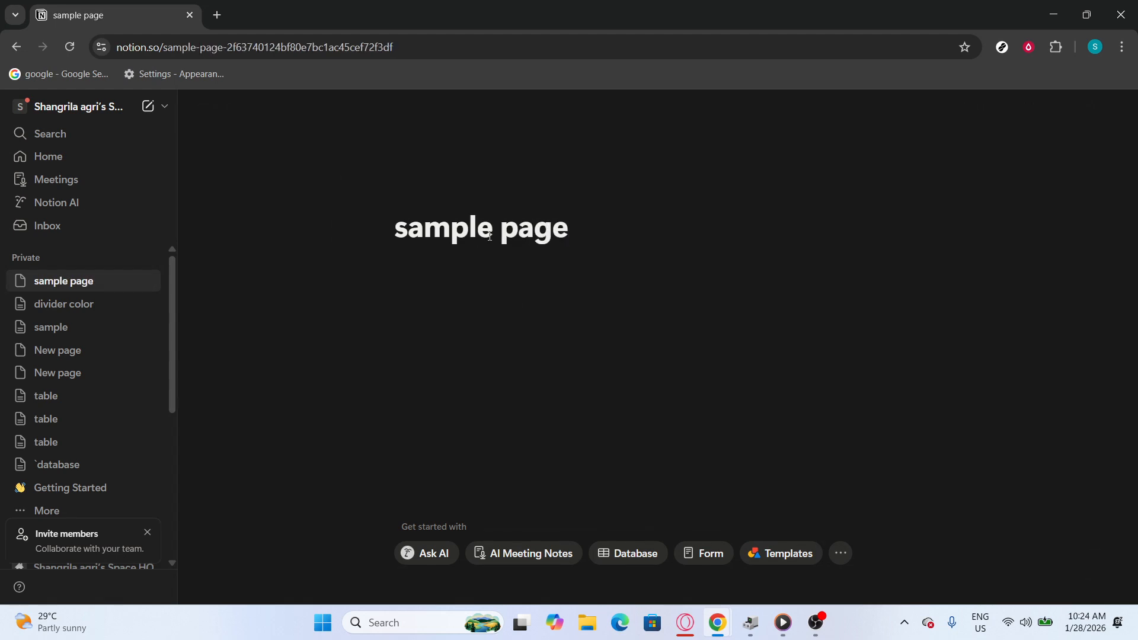
- Insert a linked view of data source below the page title and connect it to the existing Projects data source
left_click(421, 273)
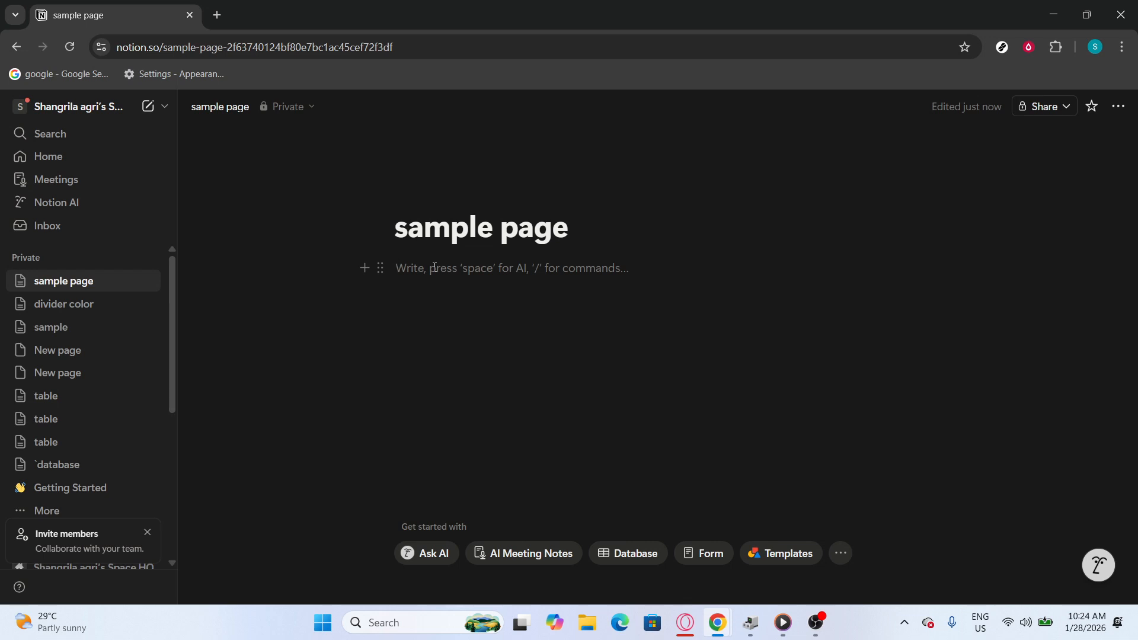
type("/")
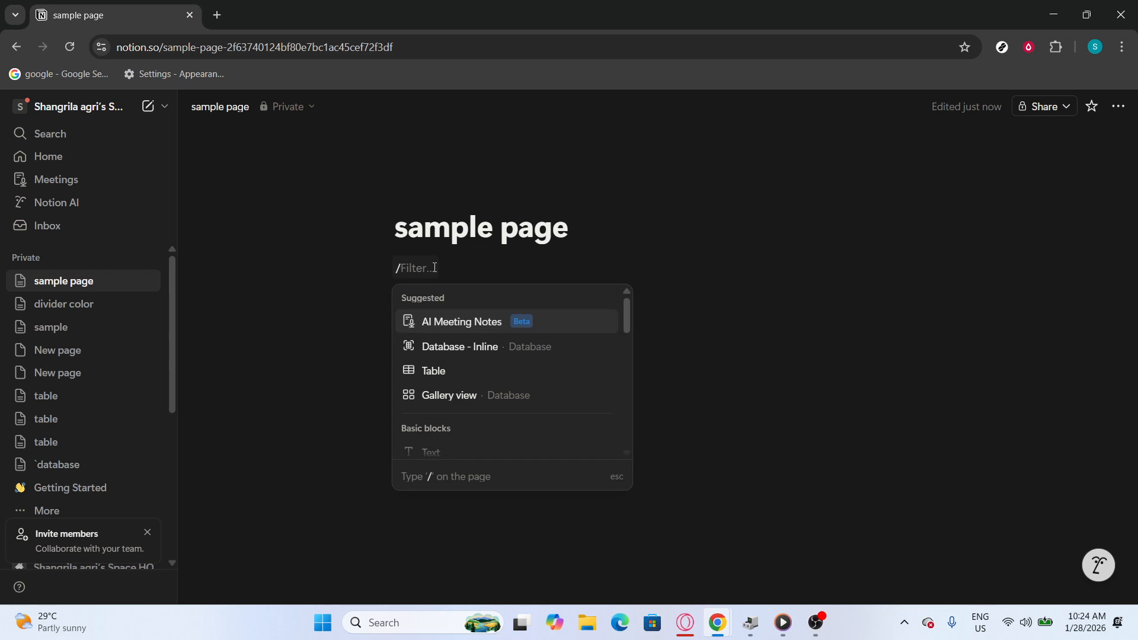
type("l")
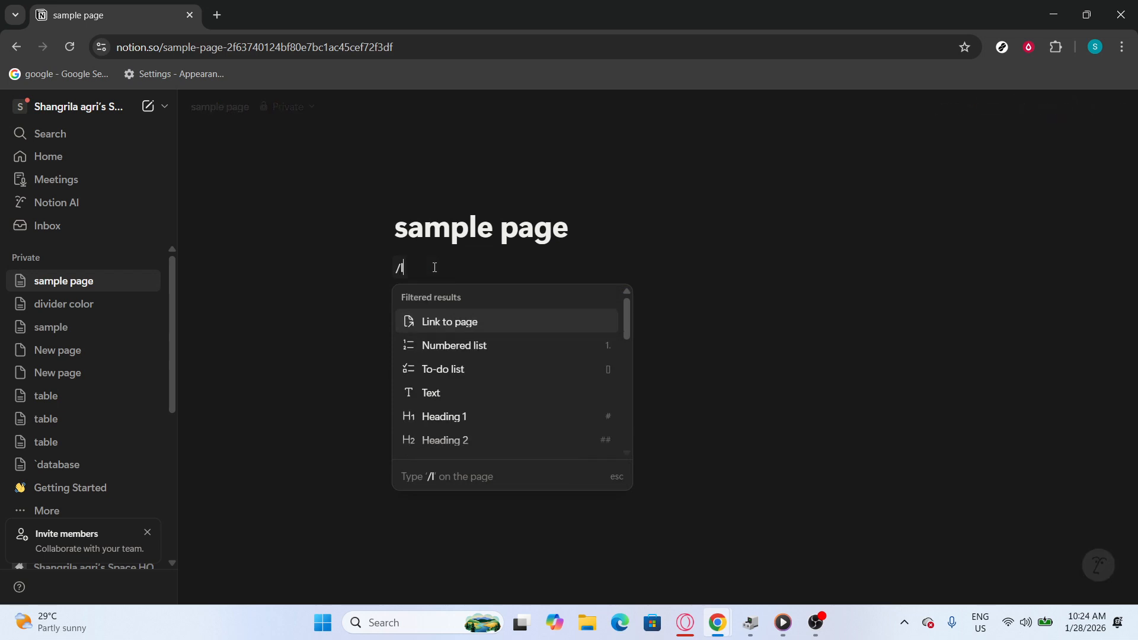
type("ink vi")
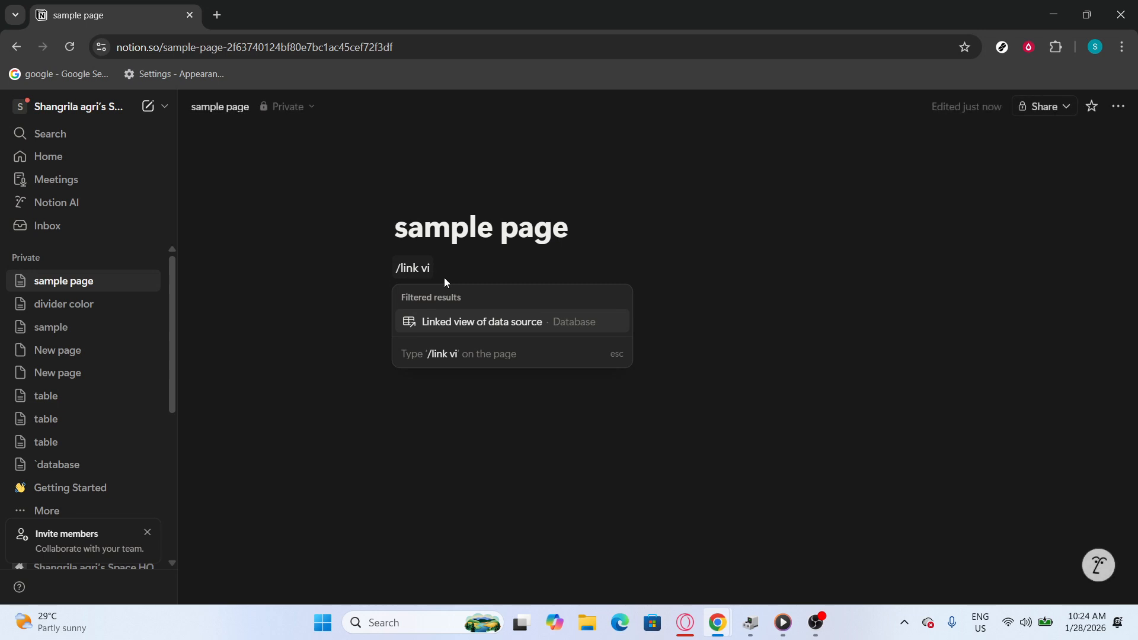
mouse_move(500, 322)
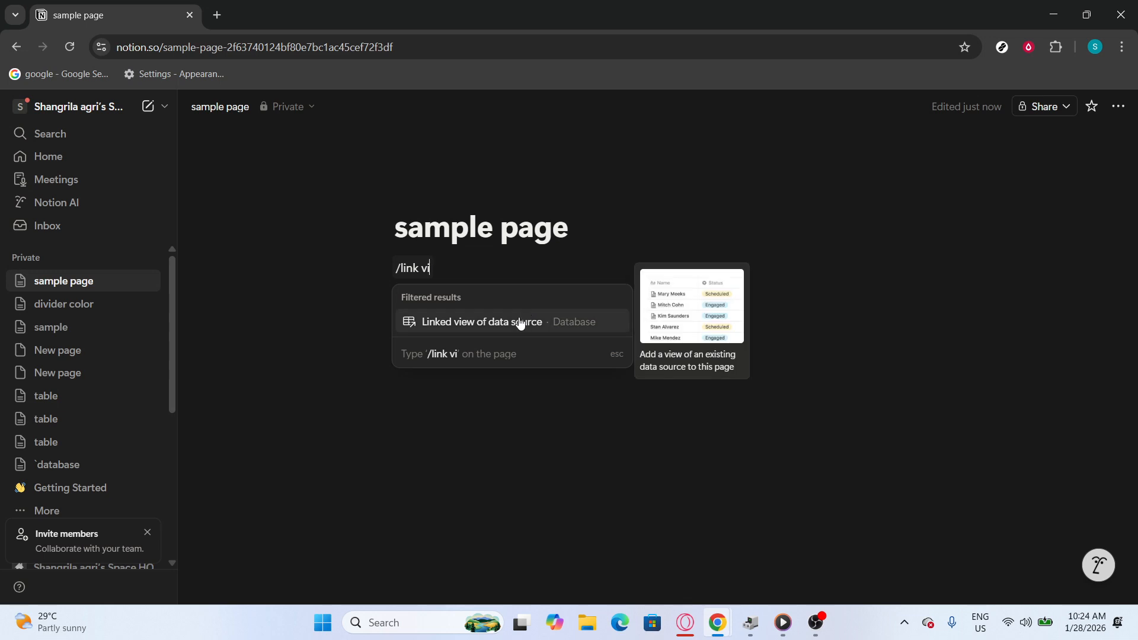
left_click(520, 323)
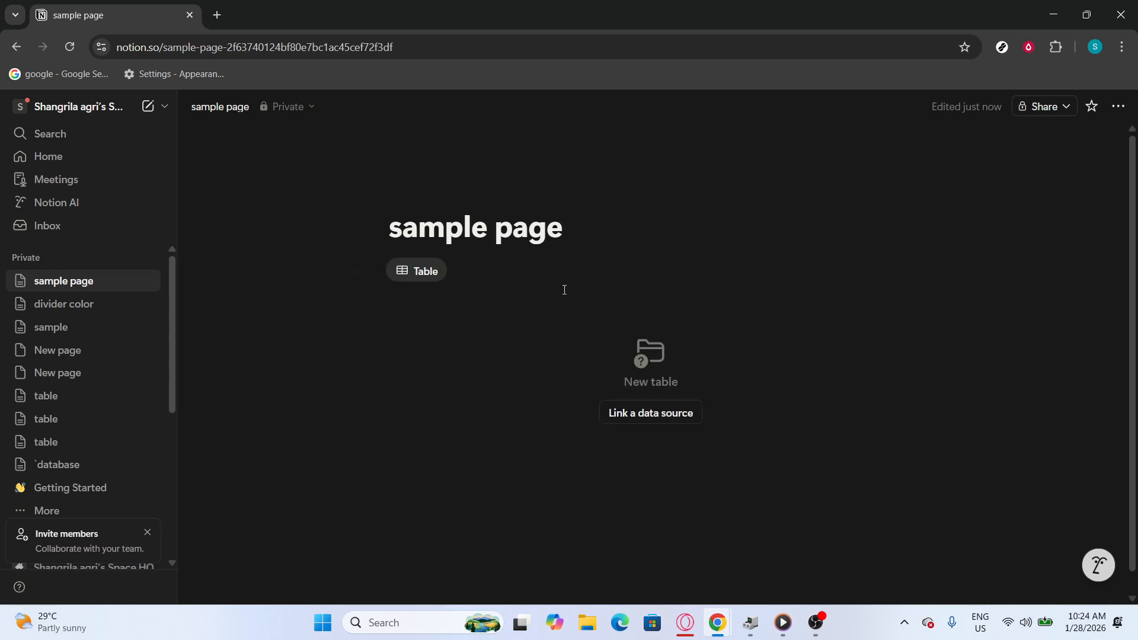
left_click(646, 418)
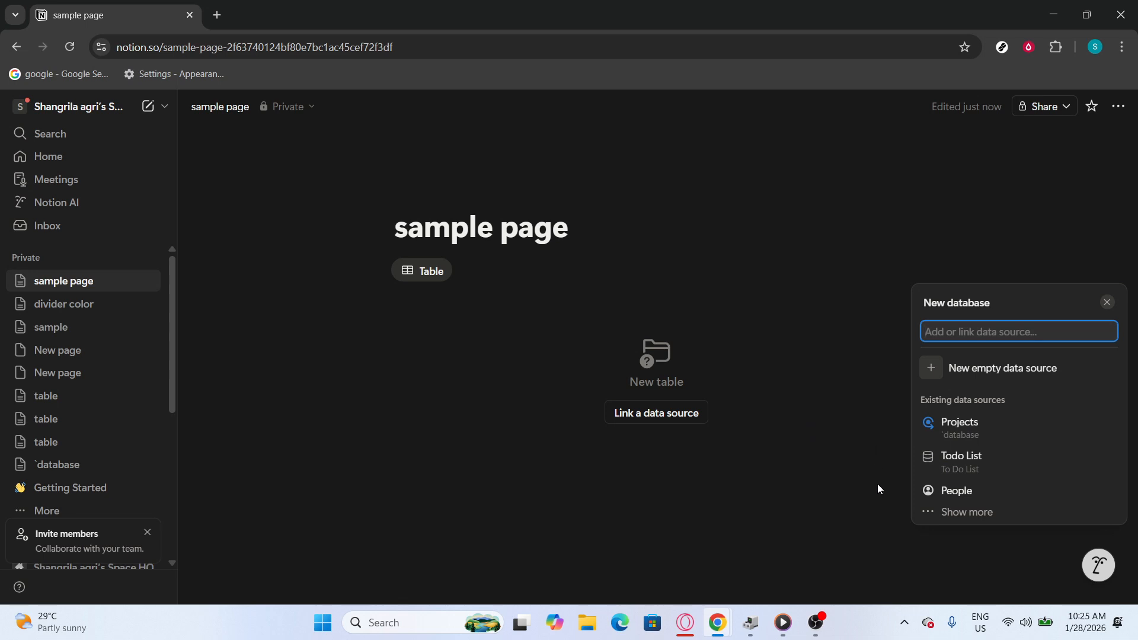
left_click(955, 427)
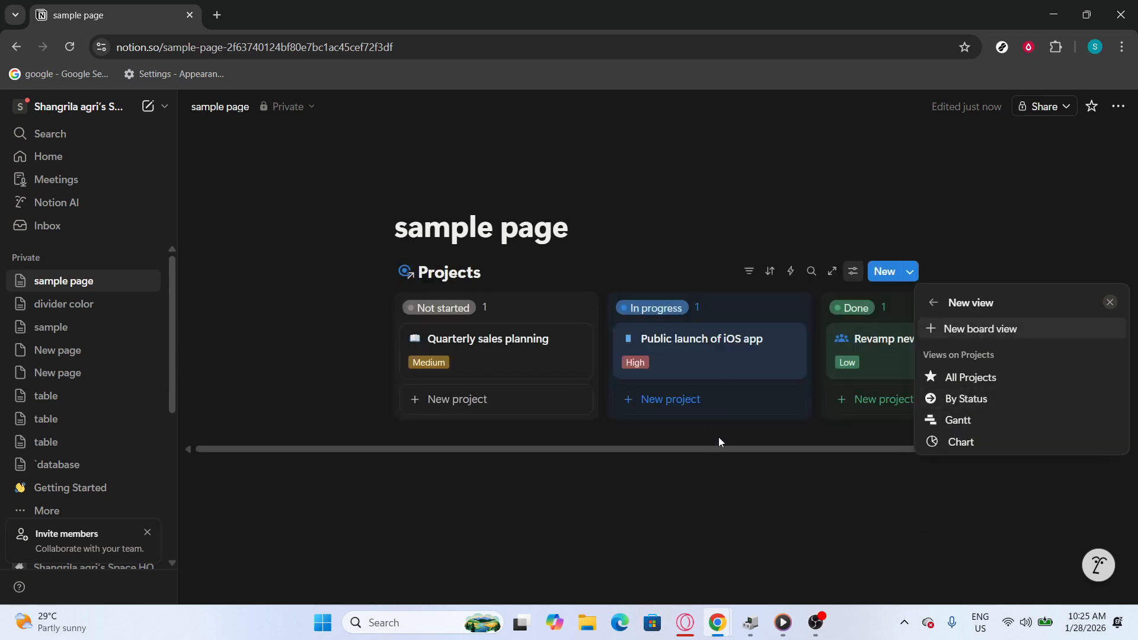
left_click(728, 471)
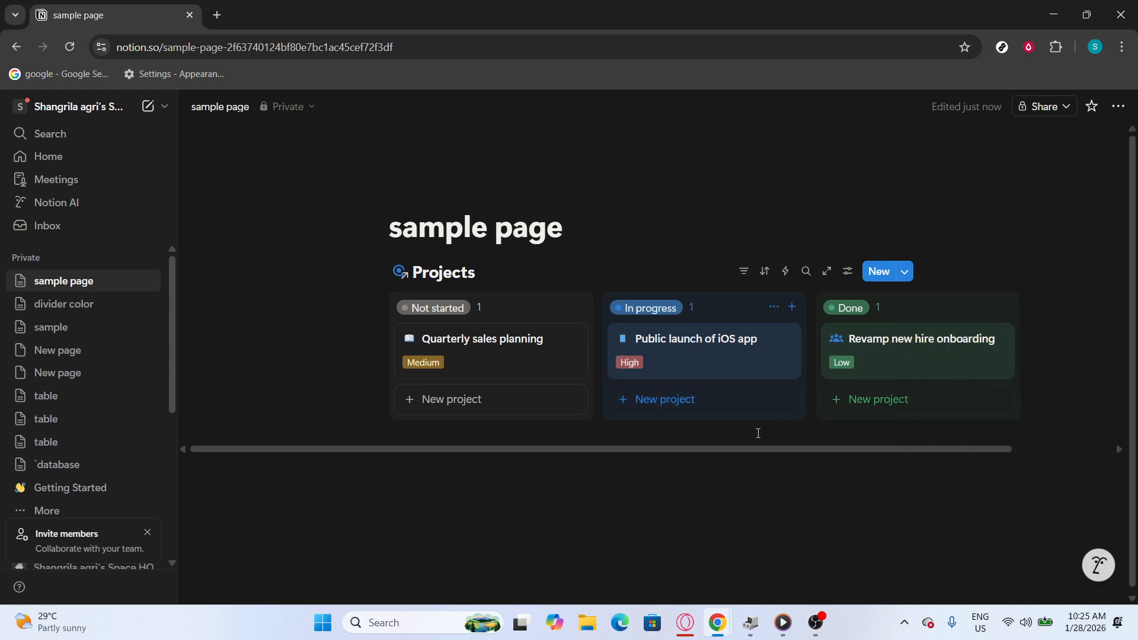
- Change the layout of the linked Projects view from Board to Calendar
left_click(845, 282)
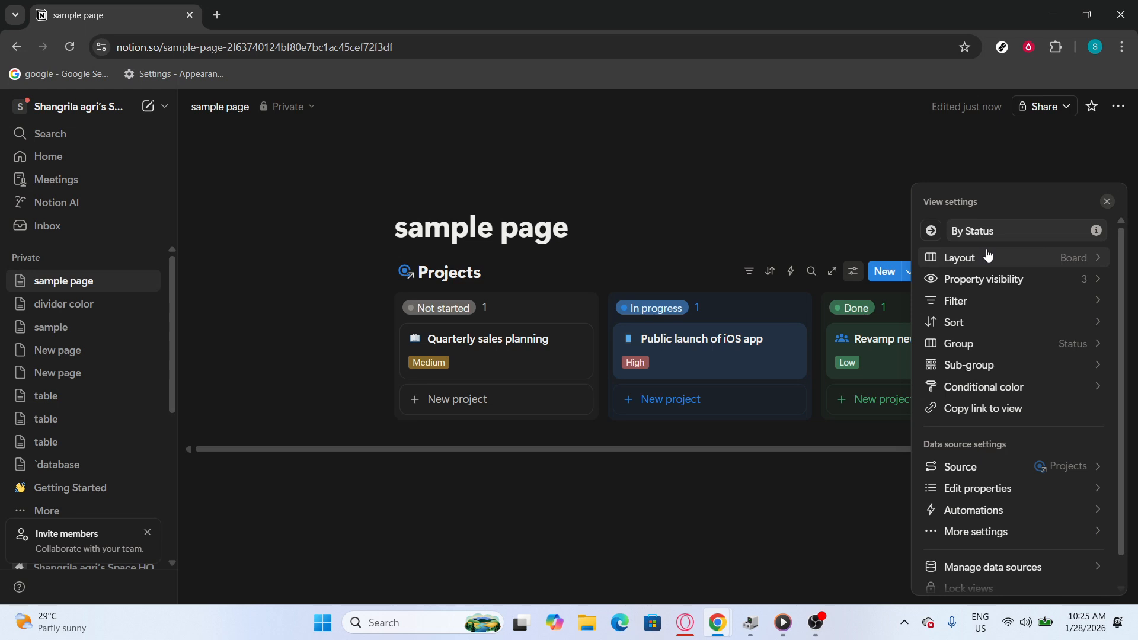
left_click(1017, 255)
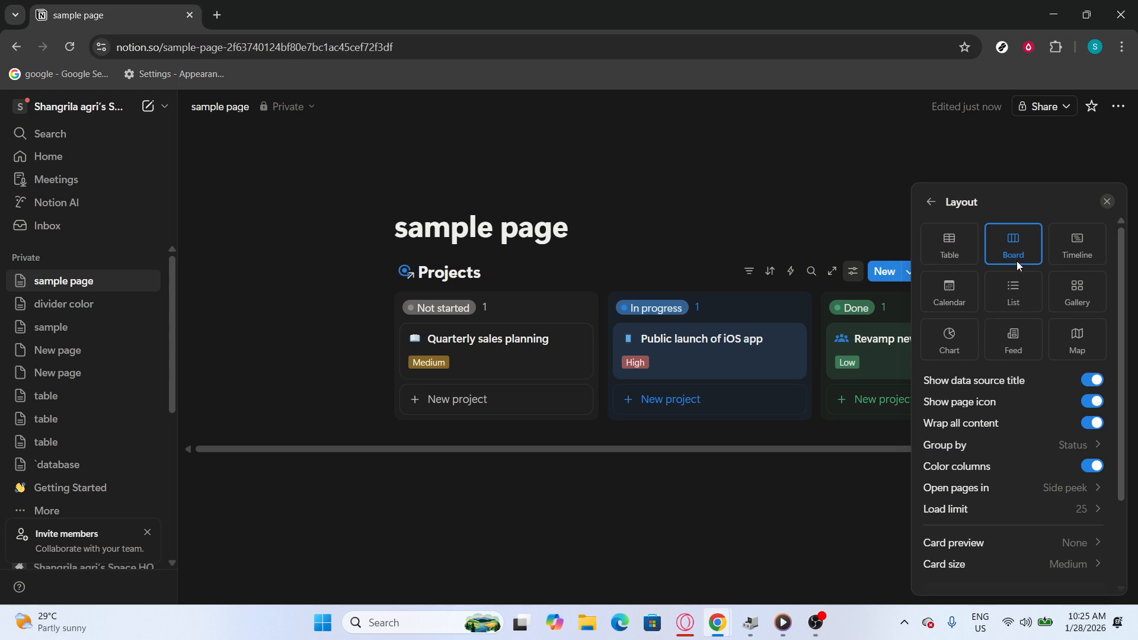
left_click(954, 287)
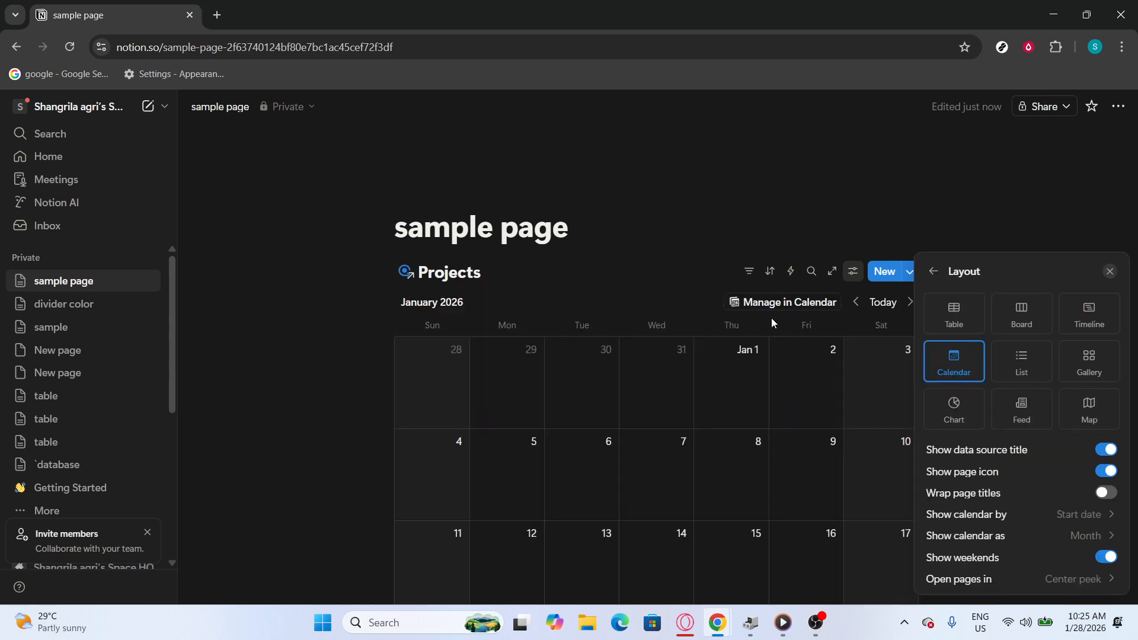
left_click(684, 264)
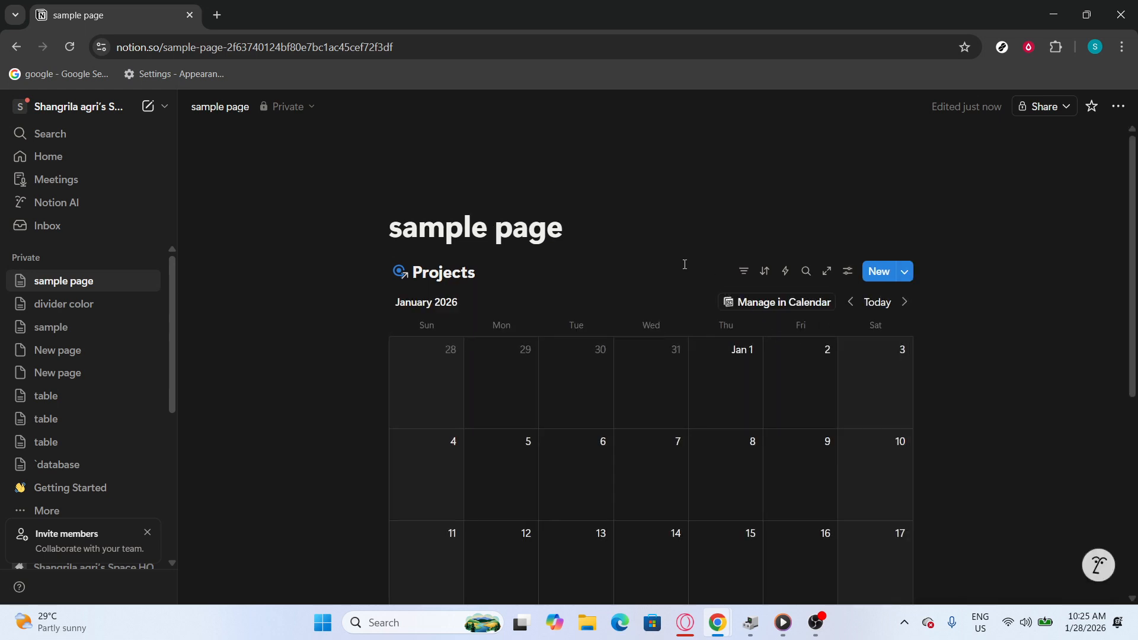
- Add a second linked view of data source below the calendar and connect it to the existing Projects data source
scroll(683, 268, "down", 3)
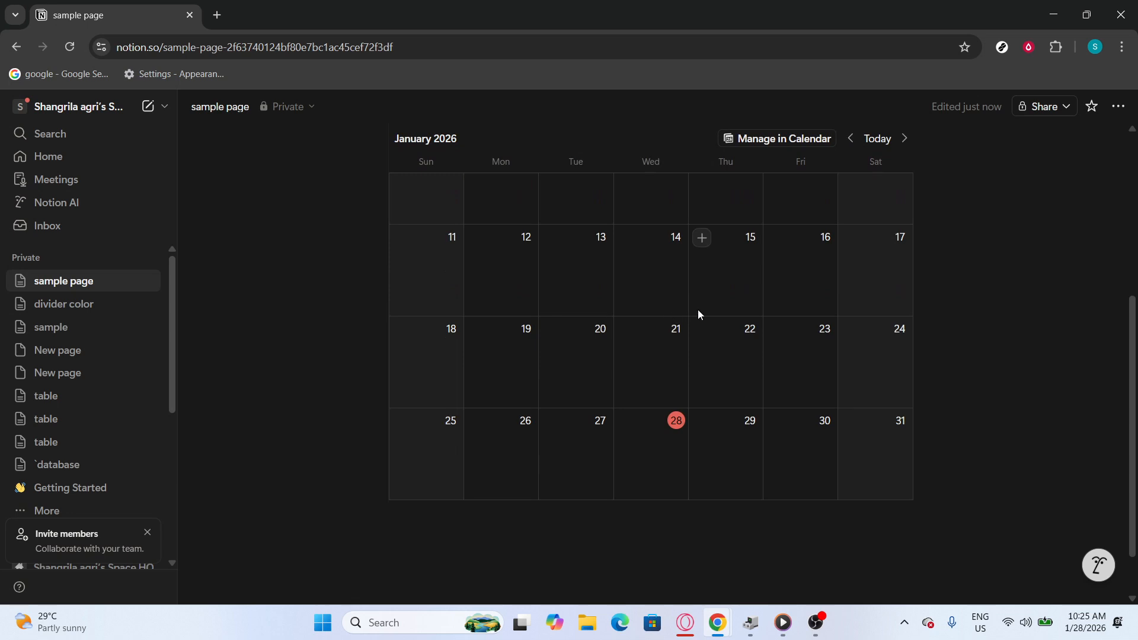
scroll(730, 290, "up", 5)
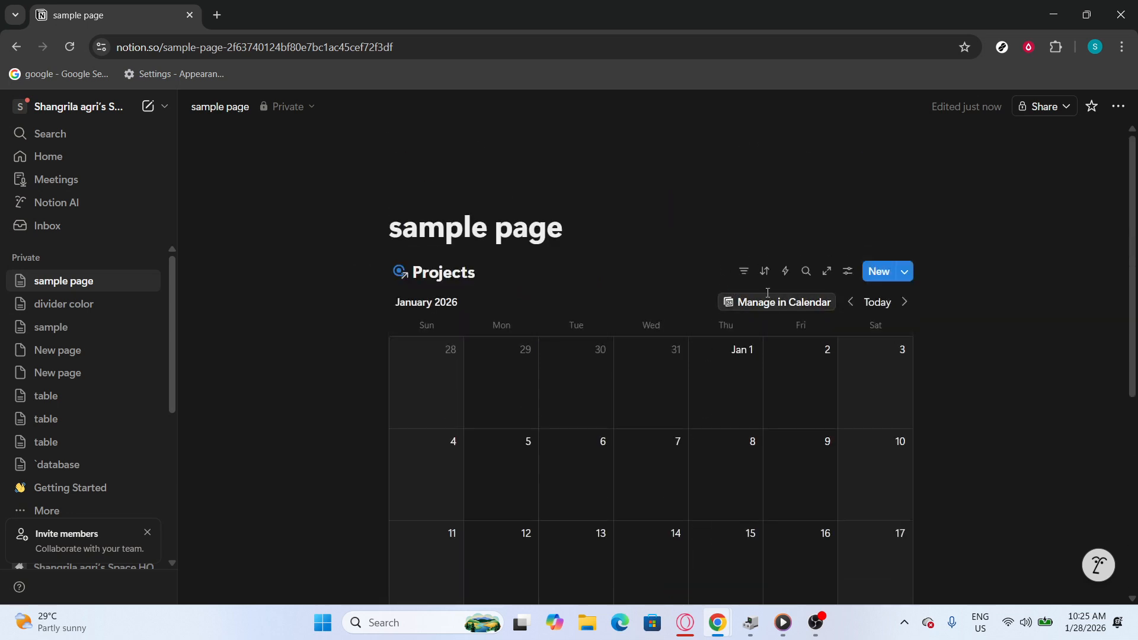
scroll(716, 396, "down", 1)
scroll(716, 392, "down", 5)
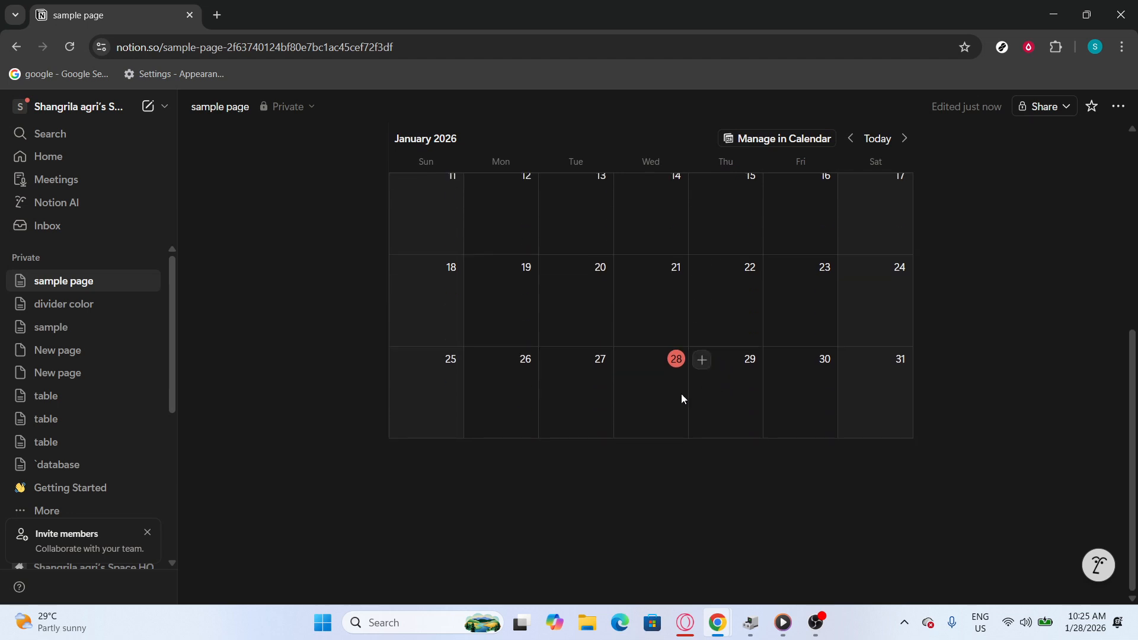
left_click(592, 481)
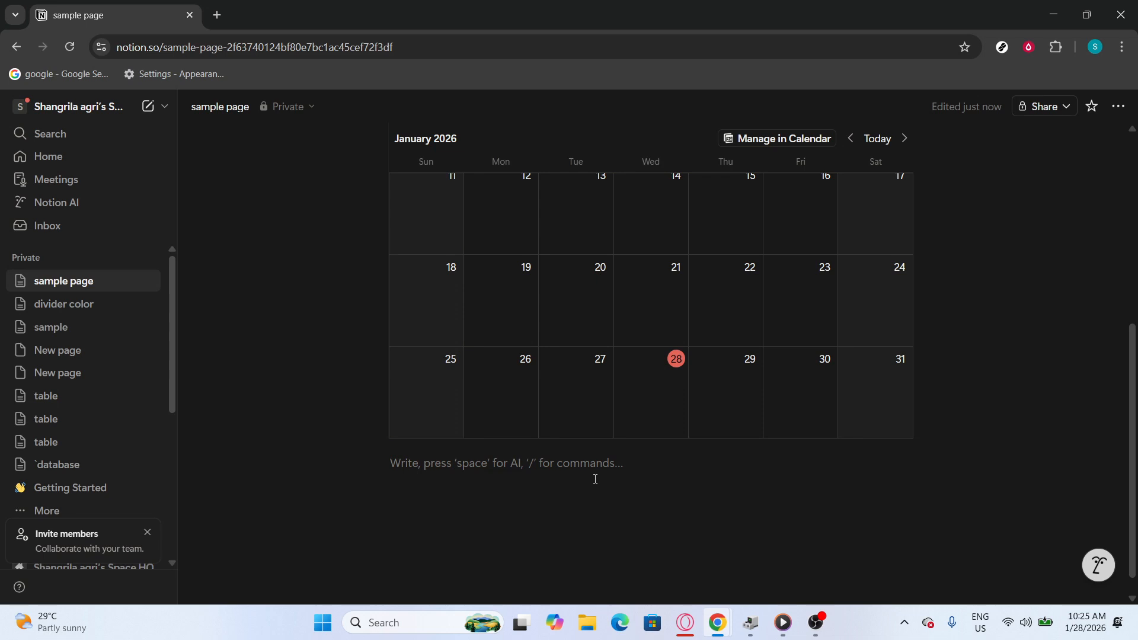
type("/")
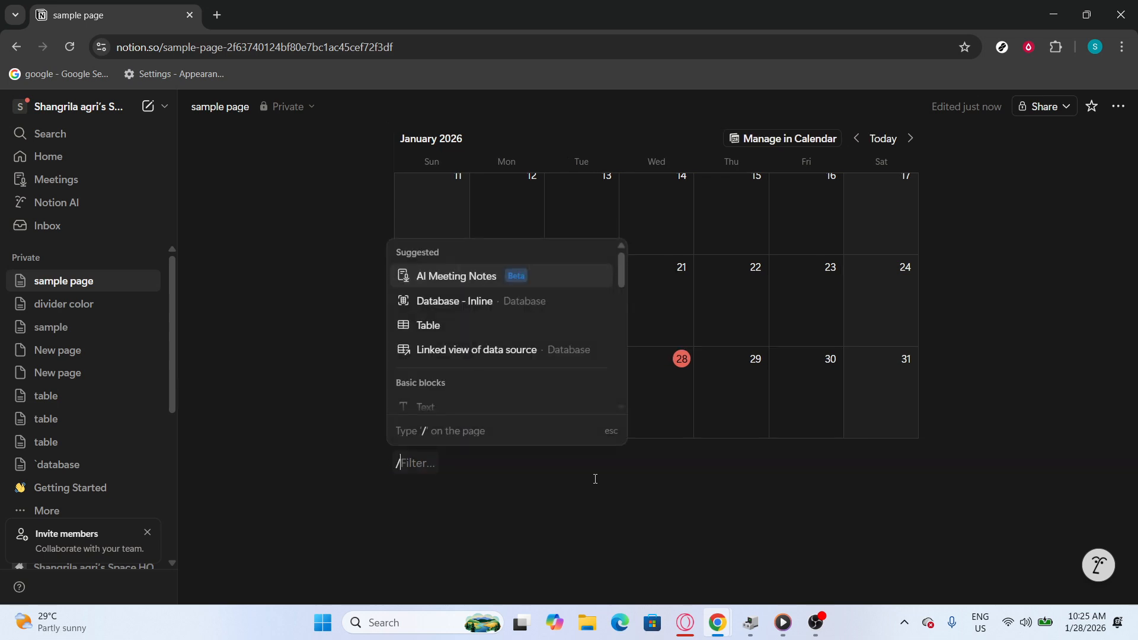
type("lin")
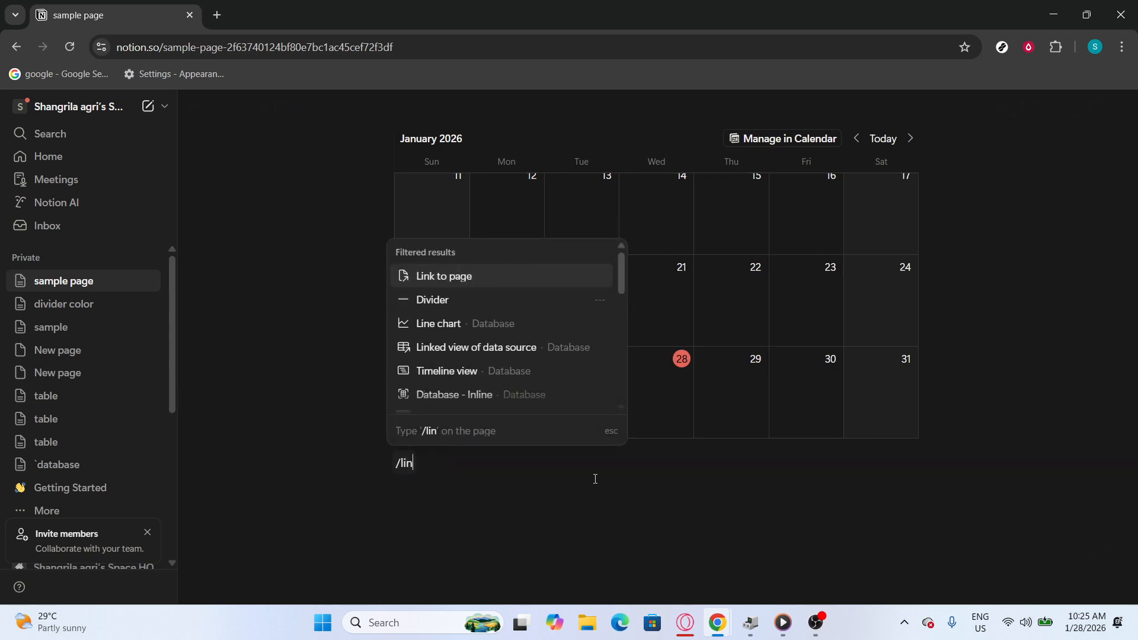
type("k vi")
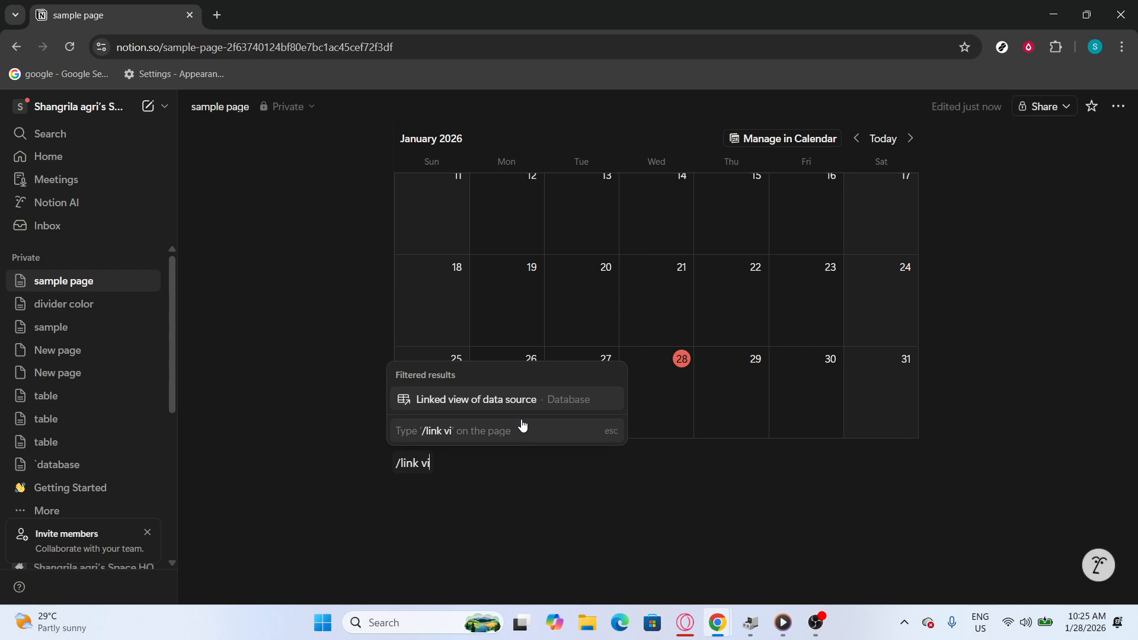
left_click(519, 400)
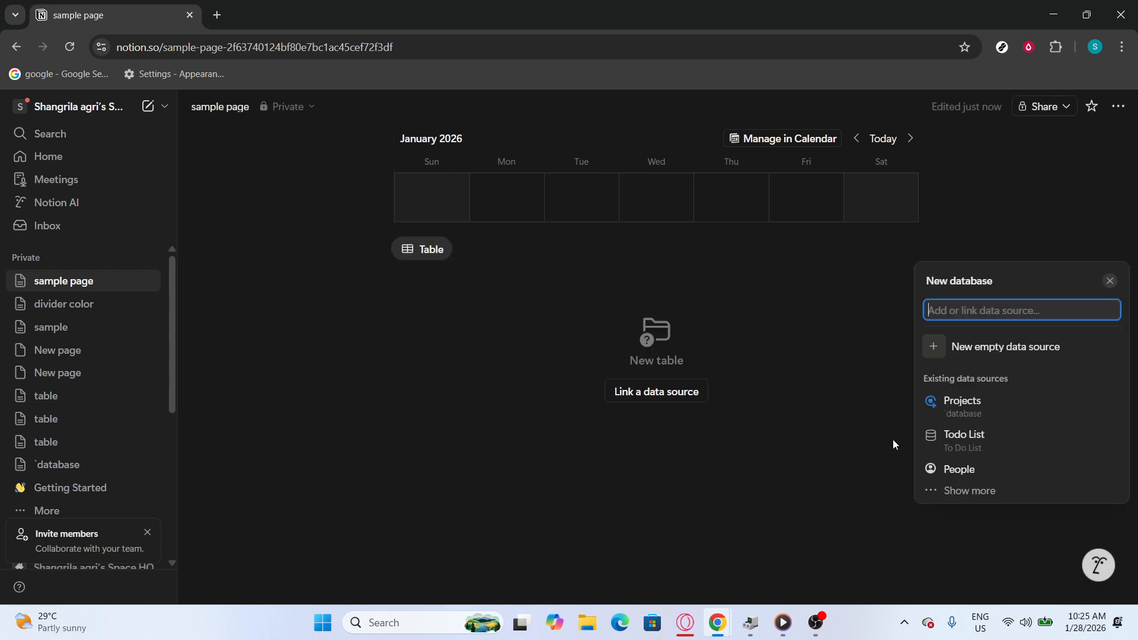
left_click(946, 408)
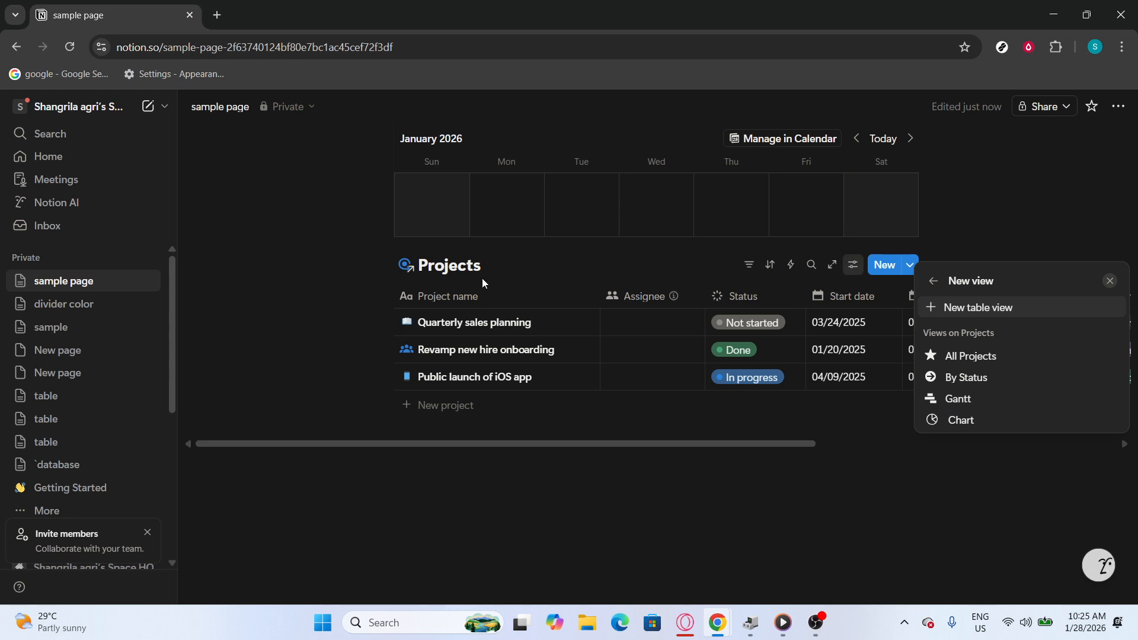
left_click(483, 262)
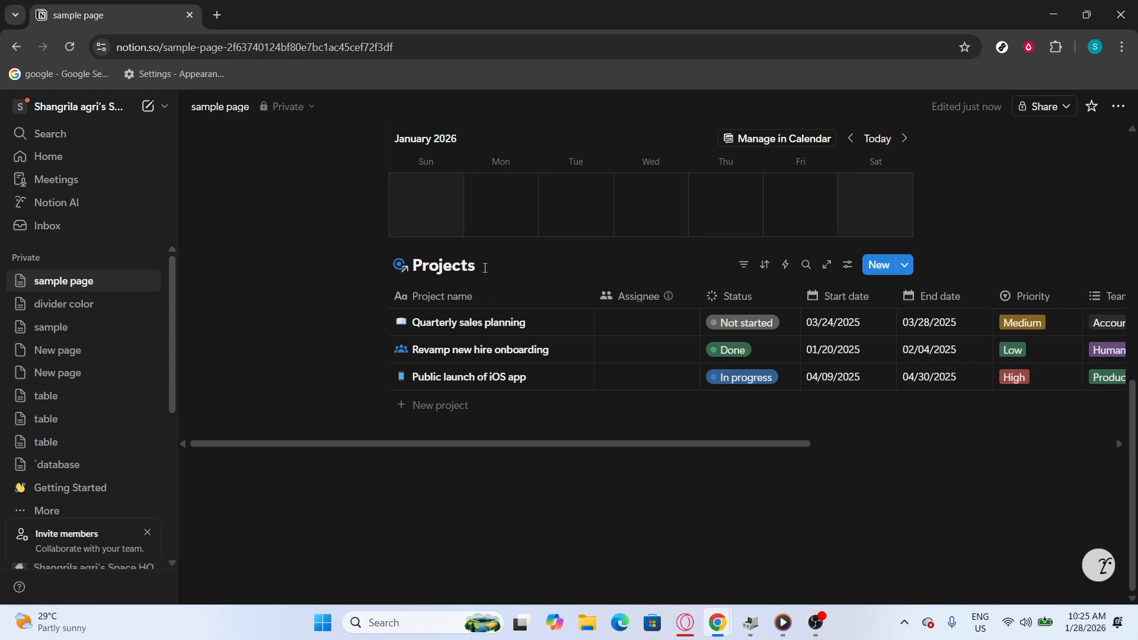
left_click(476, 268)
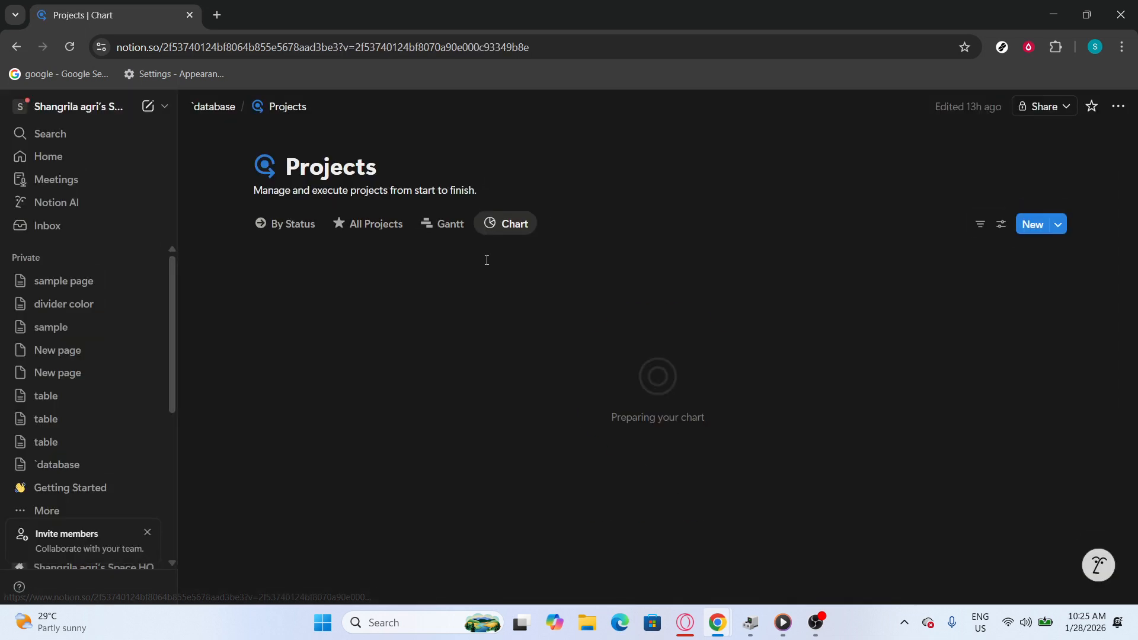
key("alt+Left")
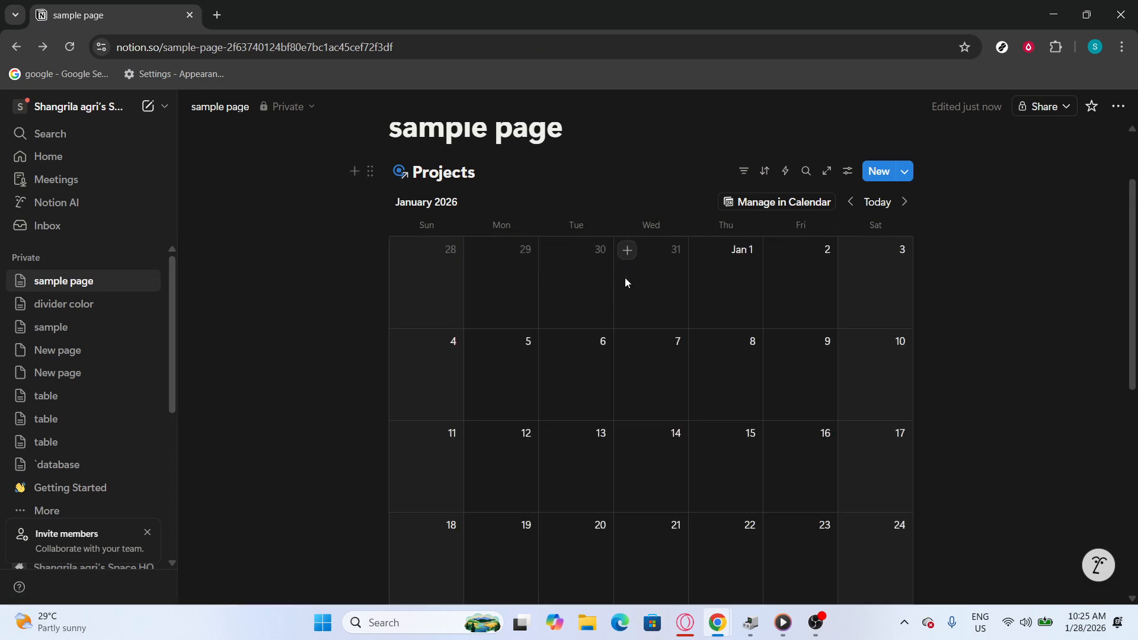
scroll(626, 282, "down", 5)
scroll(630, 290, "down", 1)
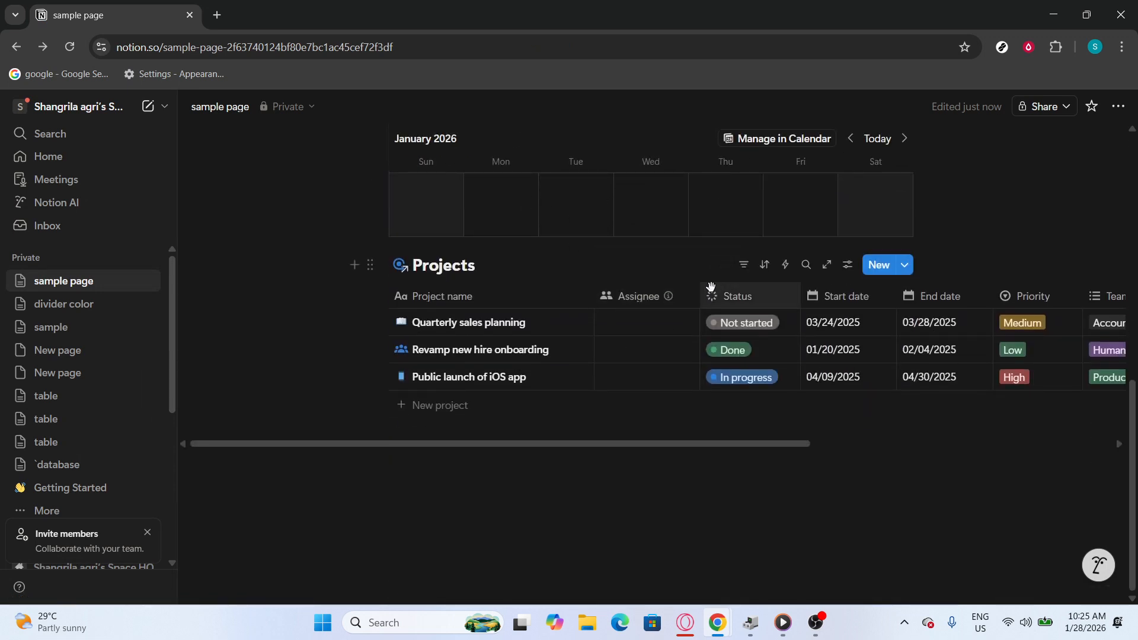
- Change the layout of the second linked Projects view to Calendar
left_click(852, 266)
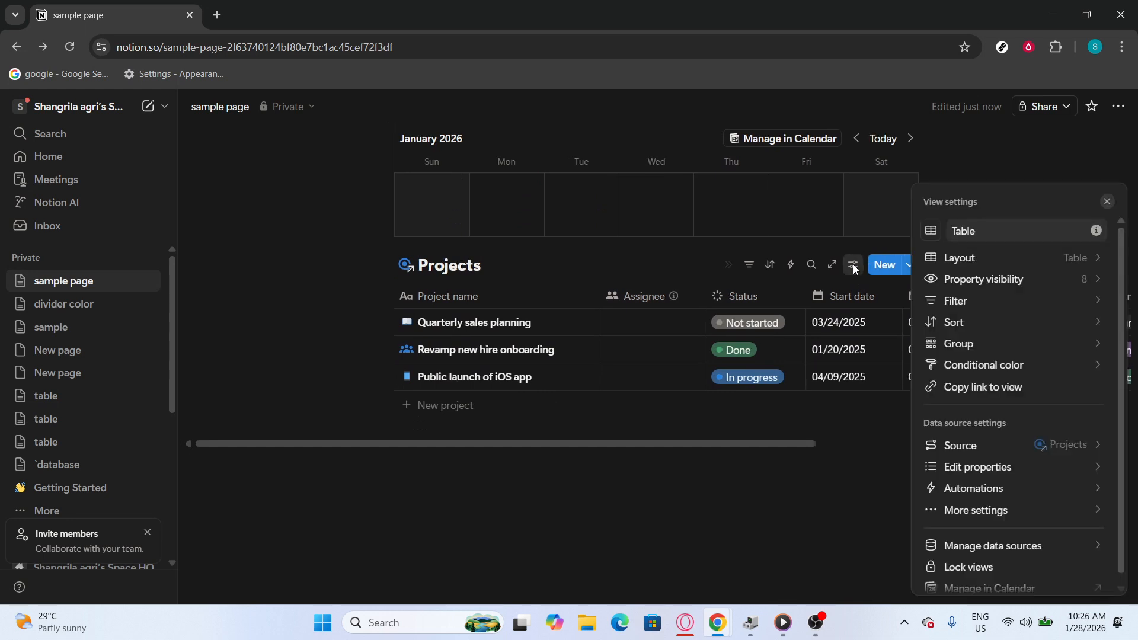
left_click(968, 261)
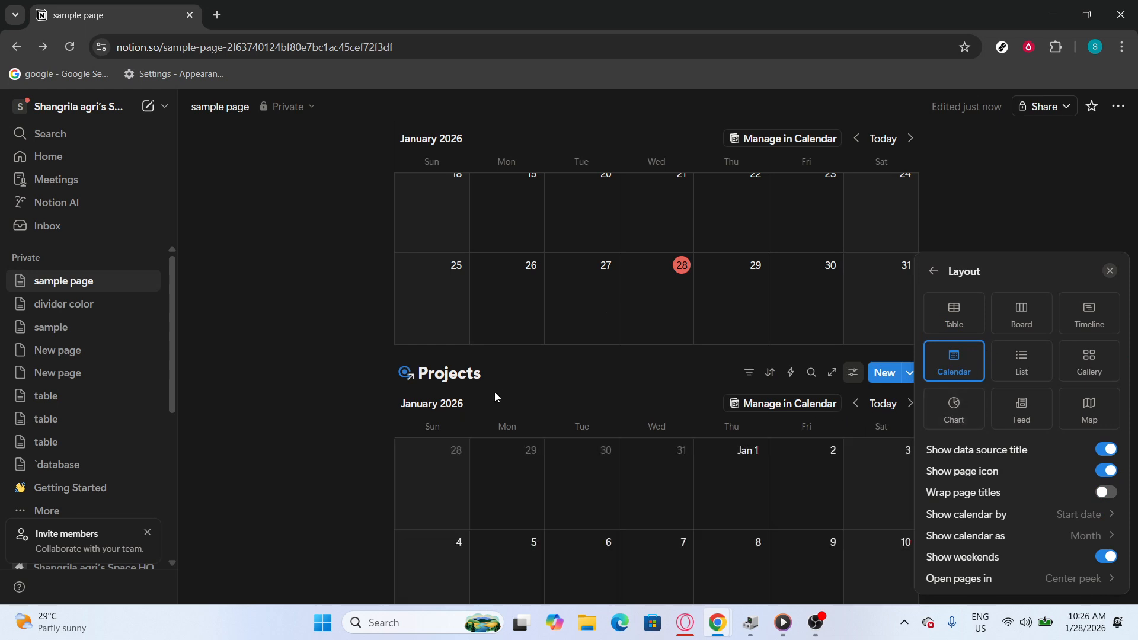
left_click(281, 379)
scroll(353, 398, "up", 3)
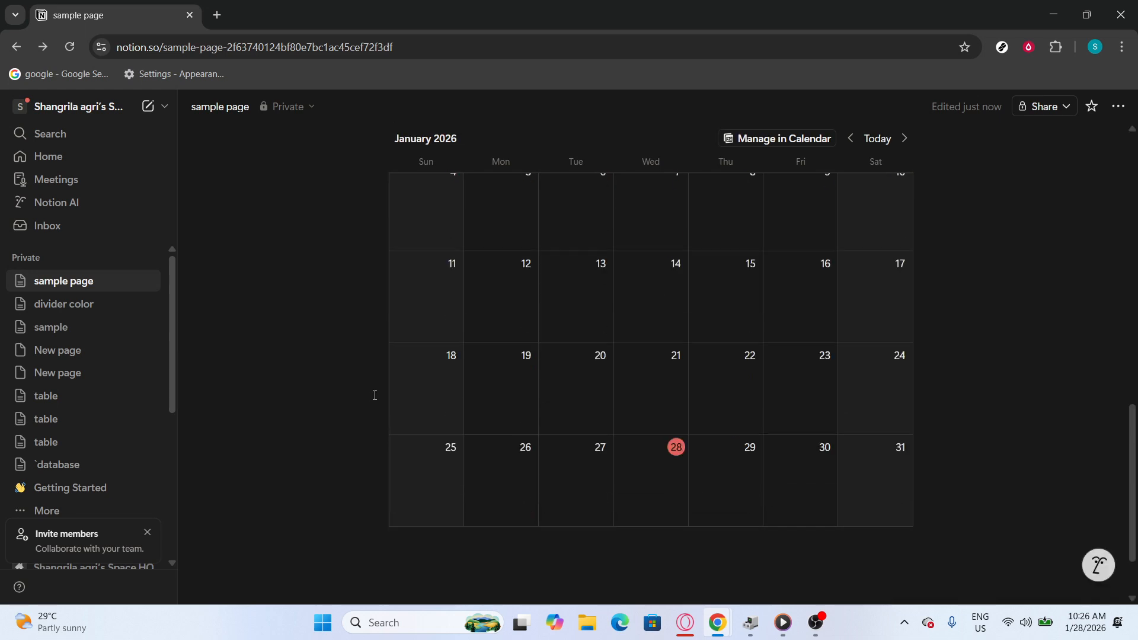
- Review the whole sample page, comparing the two stacked Projects calendars from the page title down to the end of the second one
scroll(375, 395, "down", 2)
scroll(374, 395, "up", 10)
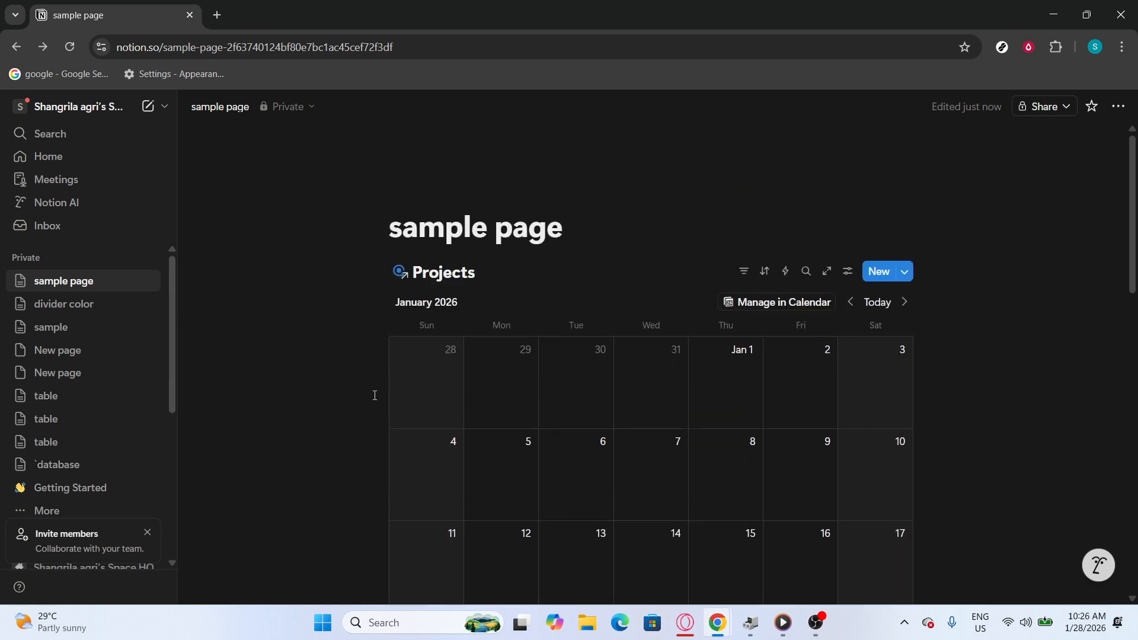
scroll(374, 396, "down", 5)
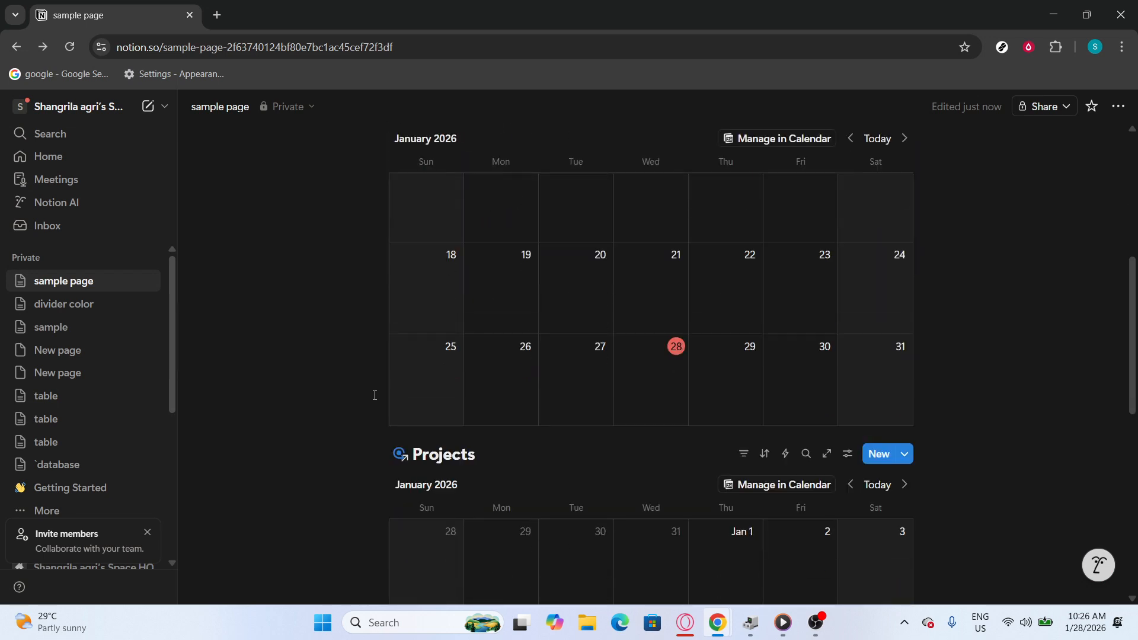
scroll(374, 395, "up", 1)
scroll(374, 396, "down", 3)
scroll(374, 395, "up", 6)
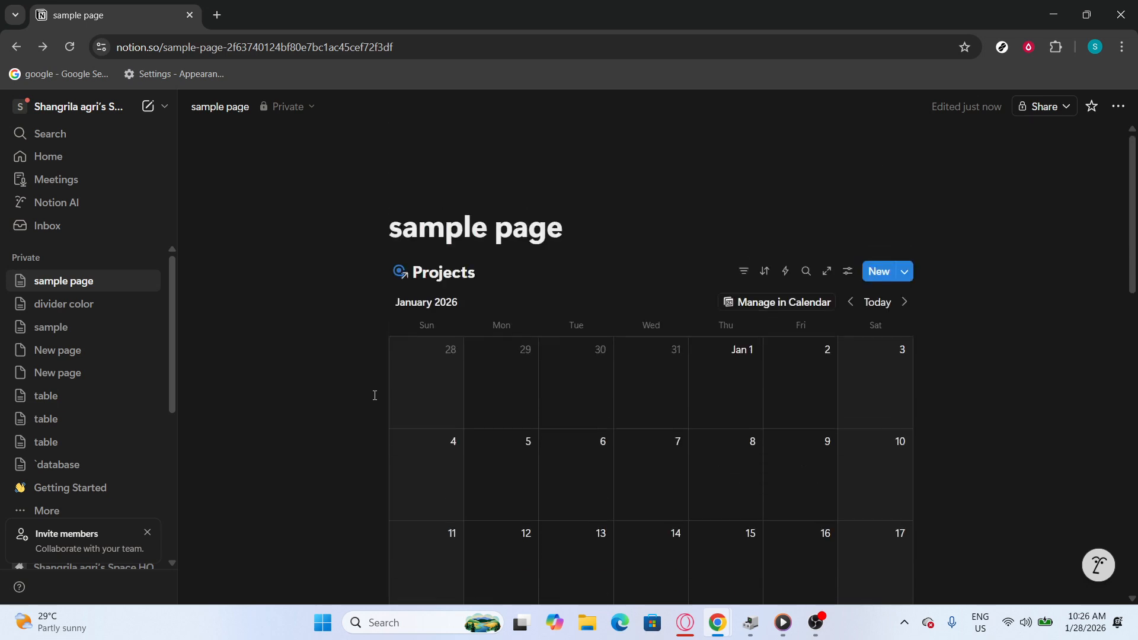
scroll(375, 395, "down", 5)
scroll(374, 395, "up", 3)
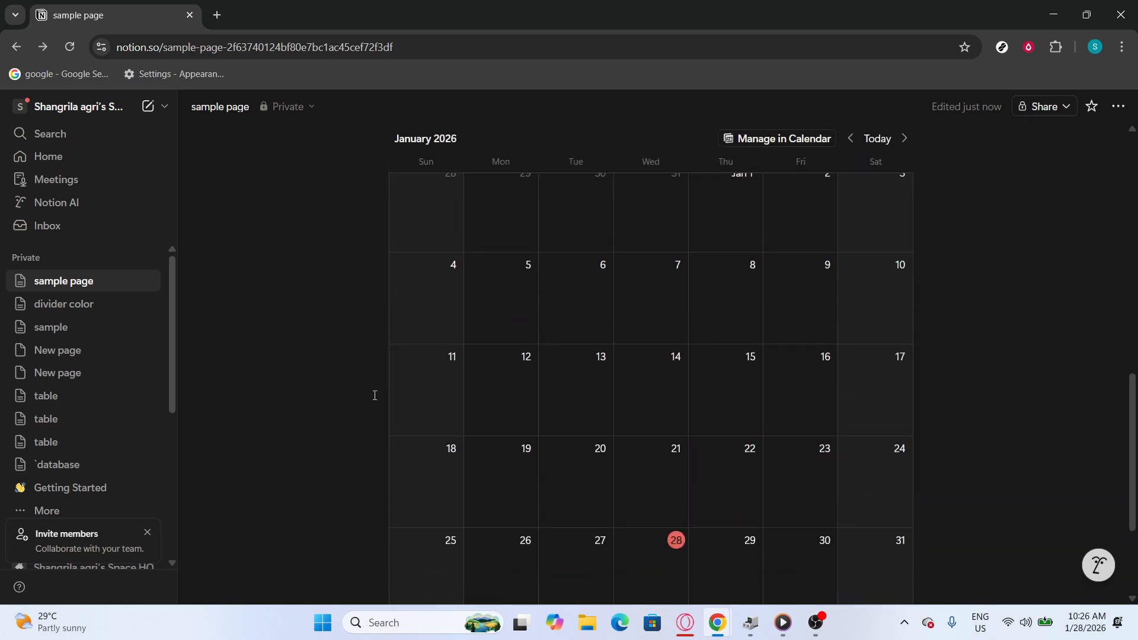
scroll(375, 395, "down", 3)
scroll(375, 396, "up", 5)
scroll(374, 395, "down", 5)
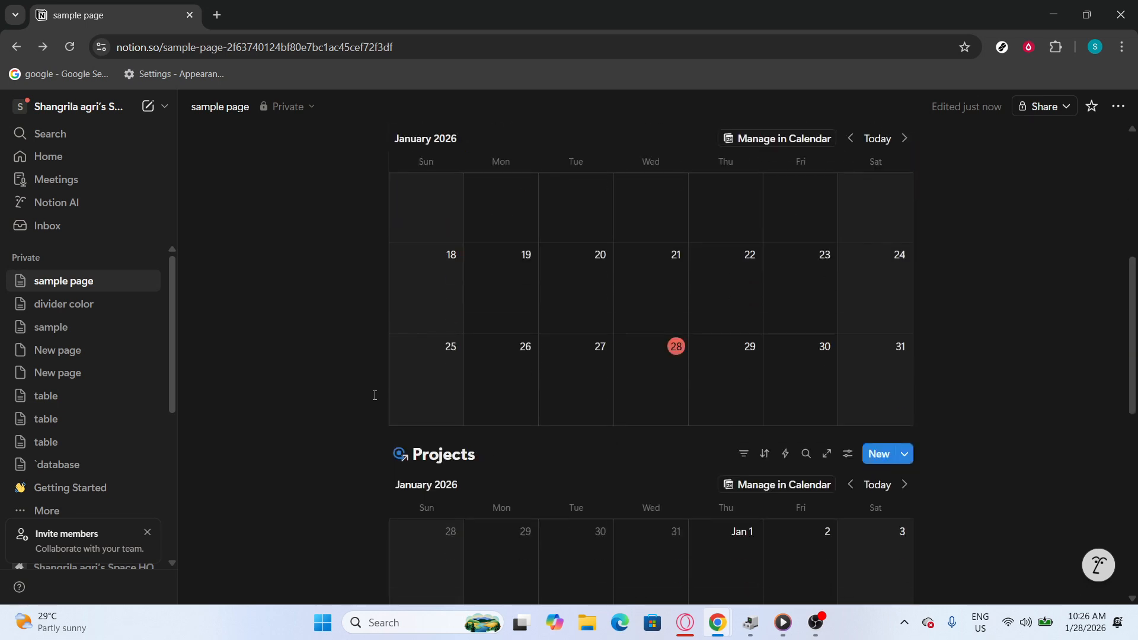
scroll(375, 395, "up", 2)
scroll(375, 395, "down", 3)
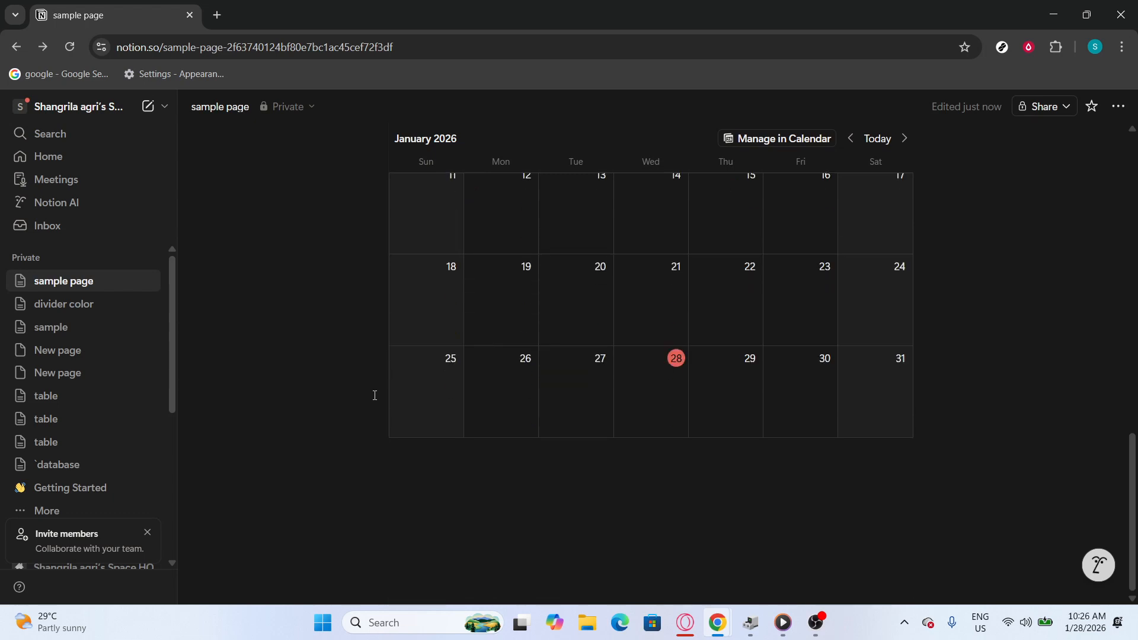
scroll(374, 395, "down", 3)
scroll(374, 395, "down", 3)
scroll(375, 396, "up", 3)
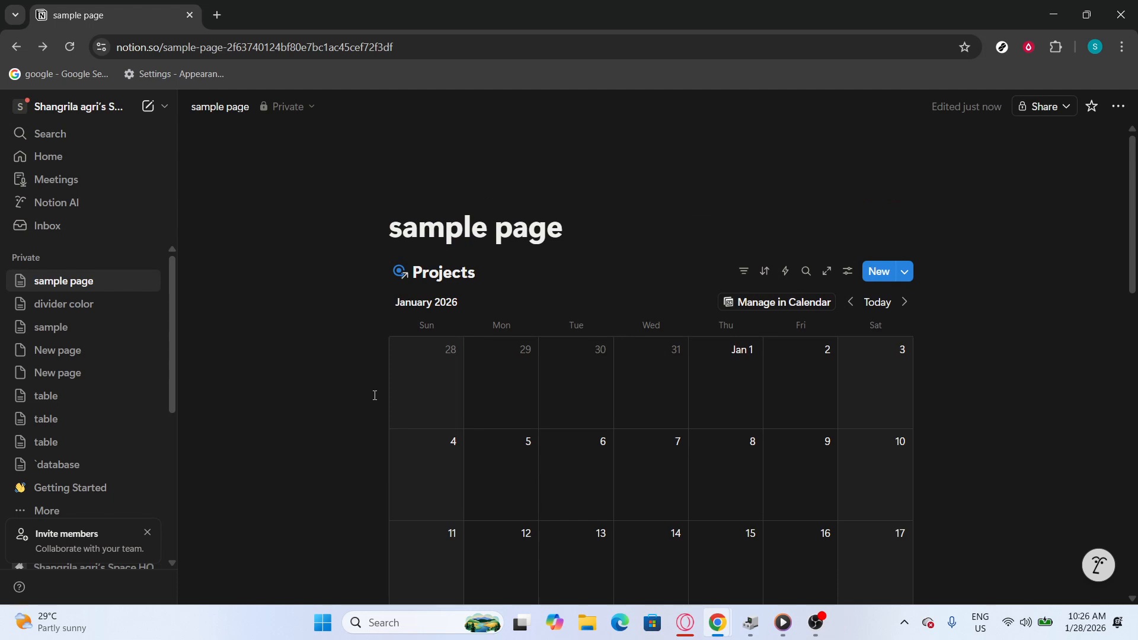
scroll(374, 395, "down", 3)
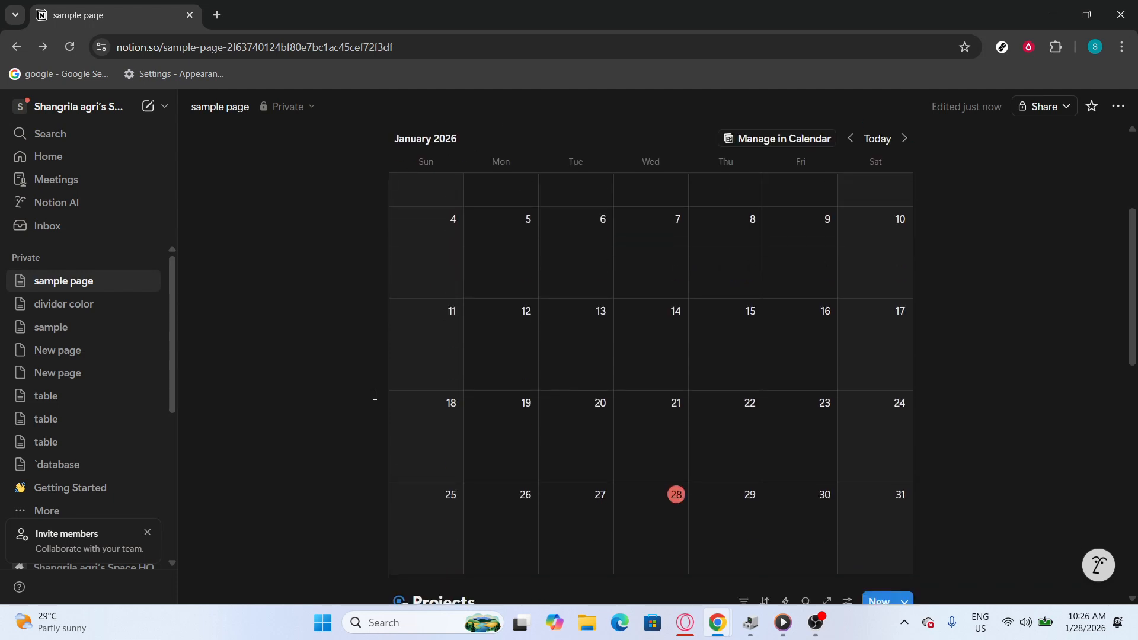